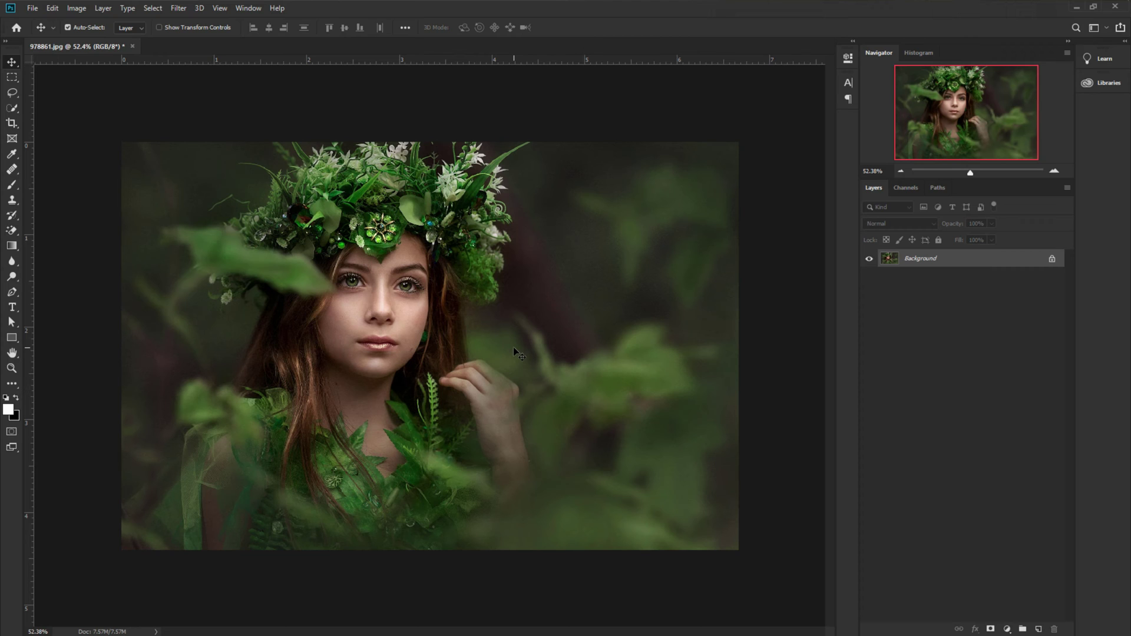
- Duplicate the Background layer and convert the copy to a Smart Object
left_click_drag(1008, 260, 1043, 631)
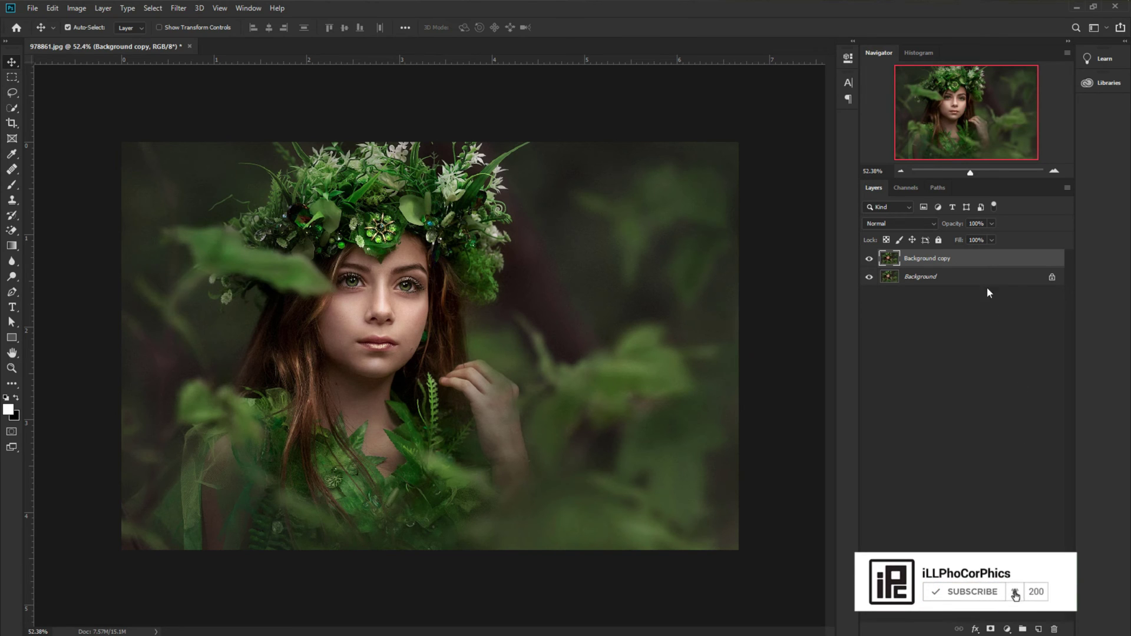
right_click(973, 259)
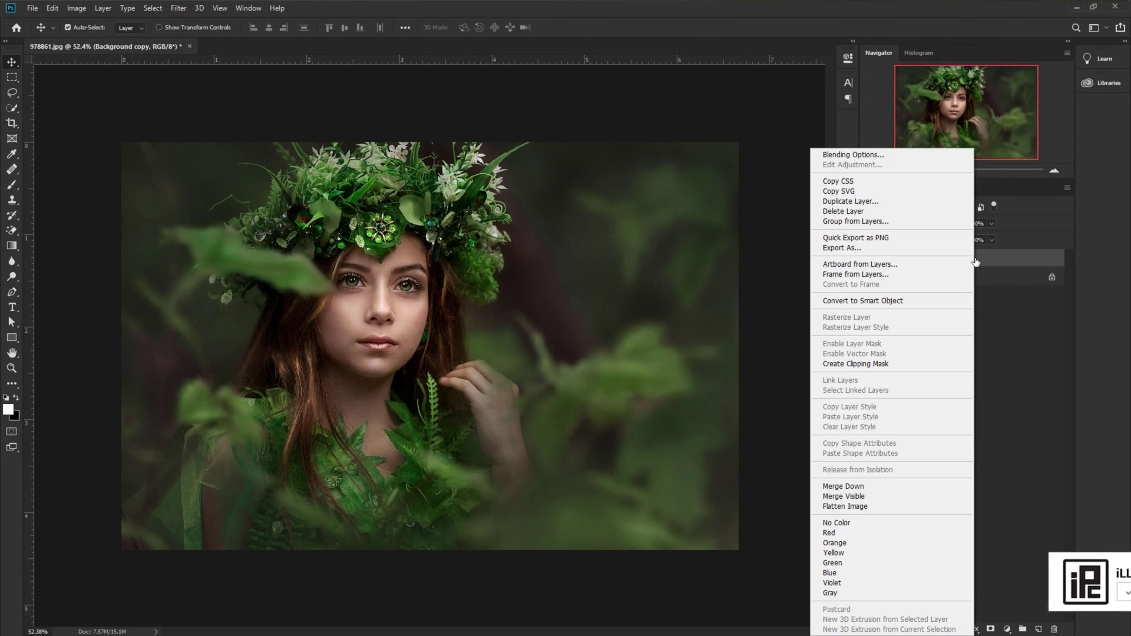
left_click(881, 302)
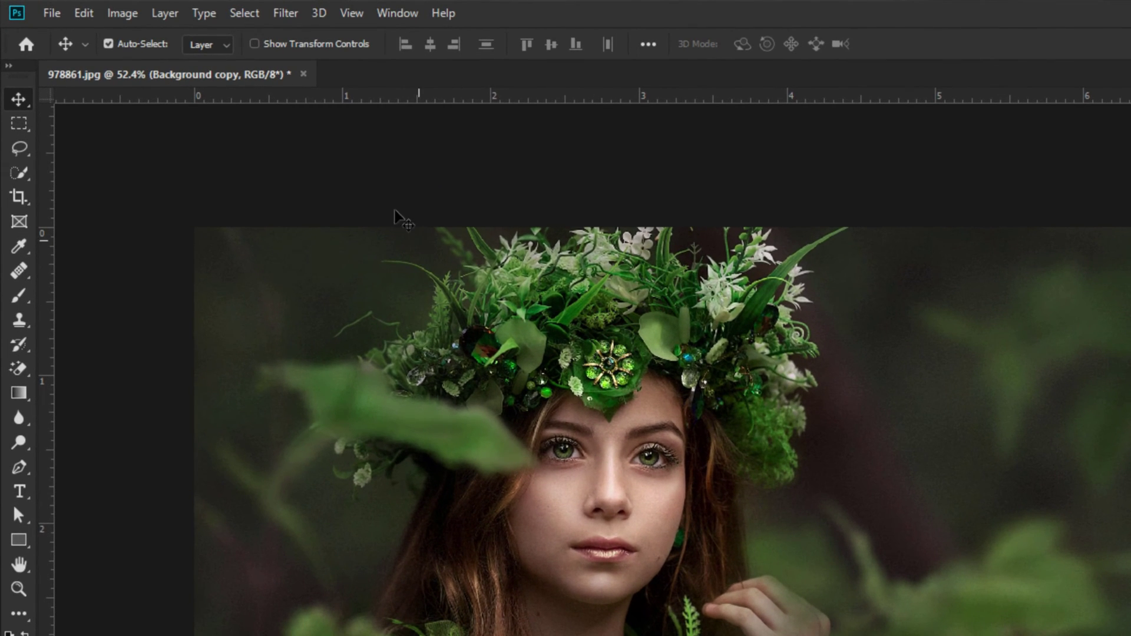
- Launch the Camera Raw Filter on the smart-object portrait copy
left_click(290, 16)
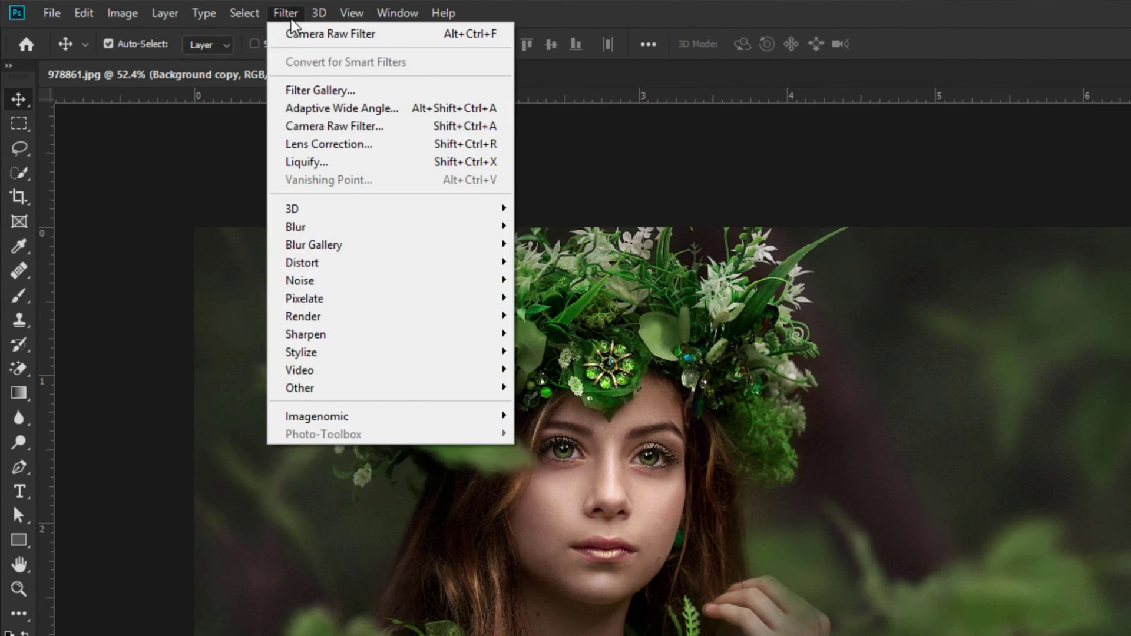
left_click(354, 127)
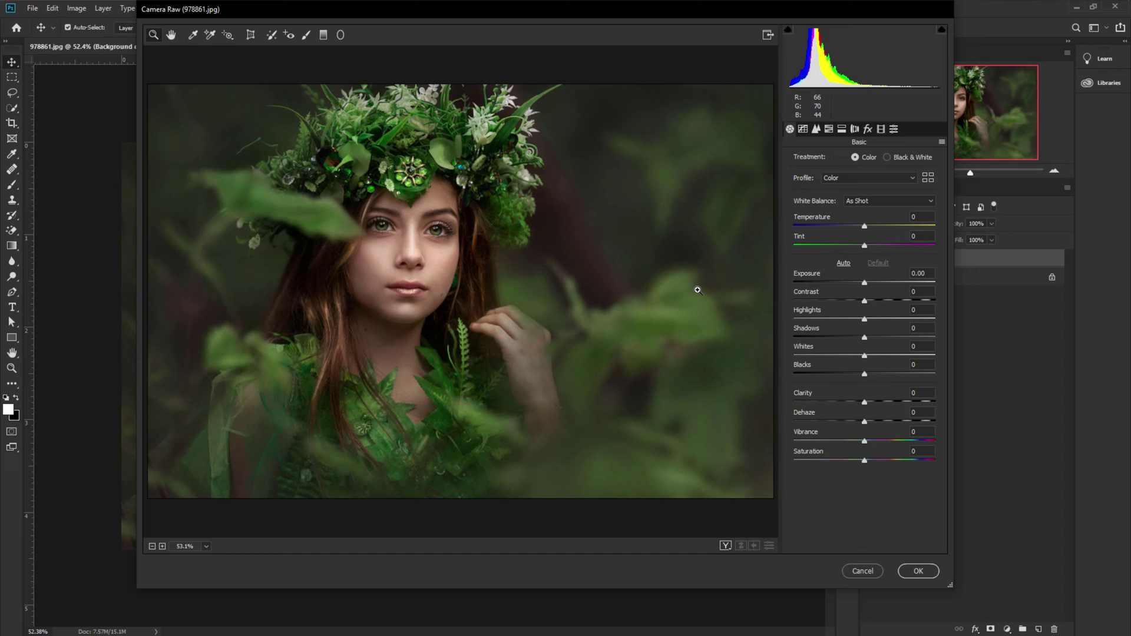
- In HSL Adjustments set Greens hue to -33 and Greens and Yellows saturation to -100
left_click(829, 130)
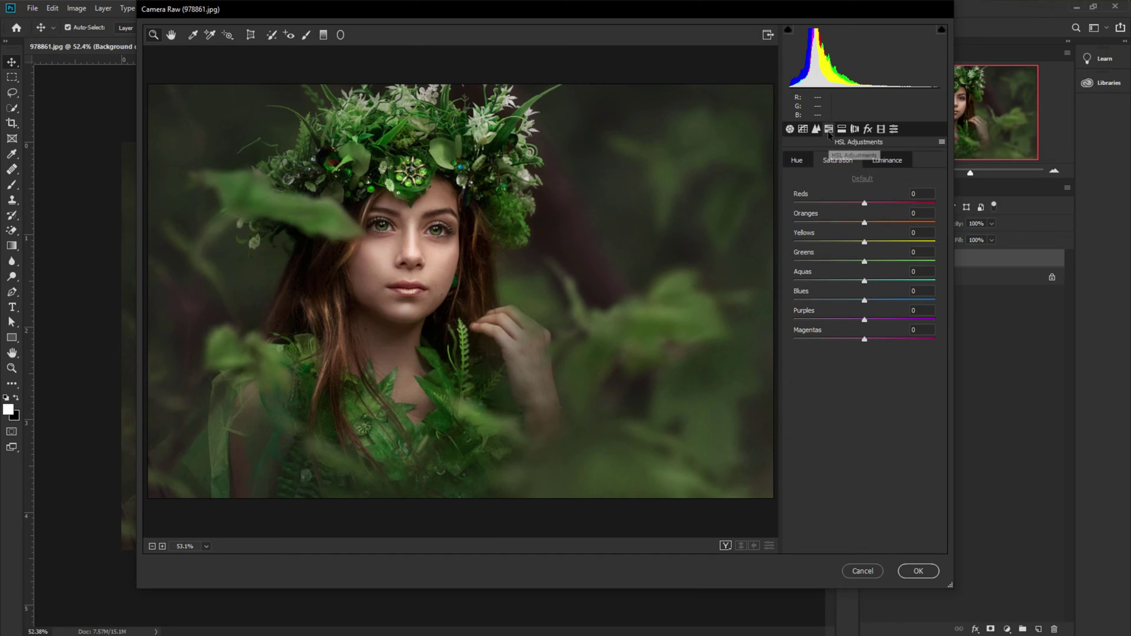
left_click(798, 162)
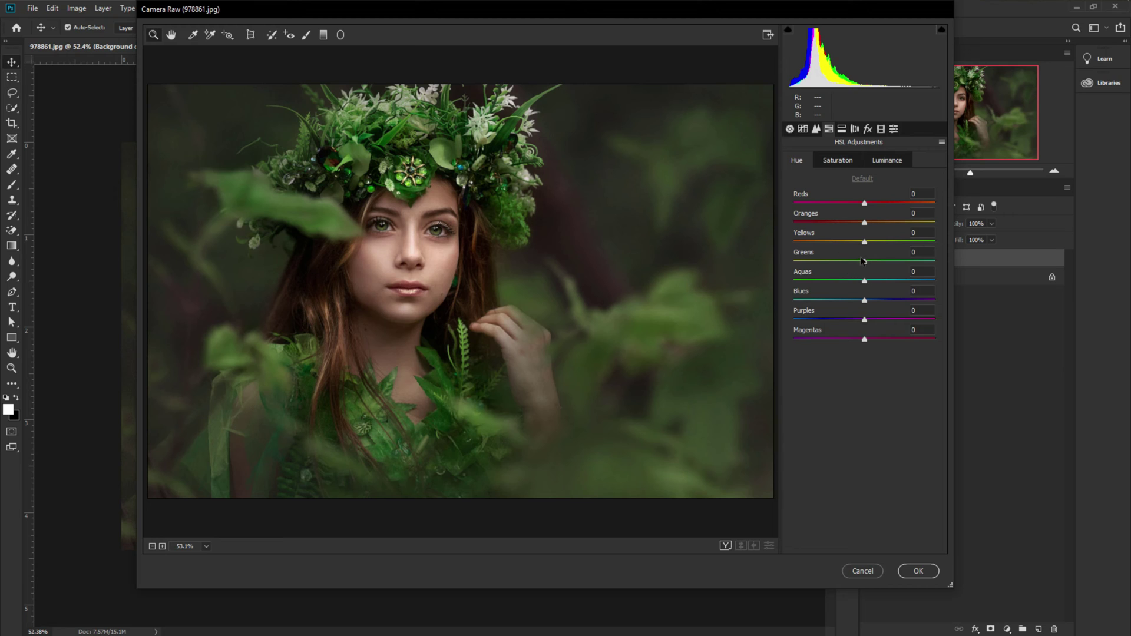
left_click_drag(863, 260, 840, 262)
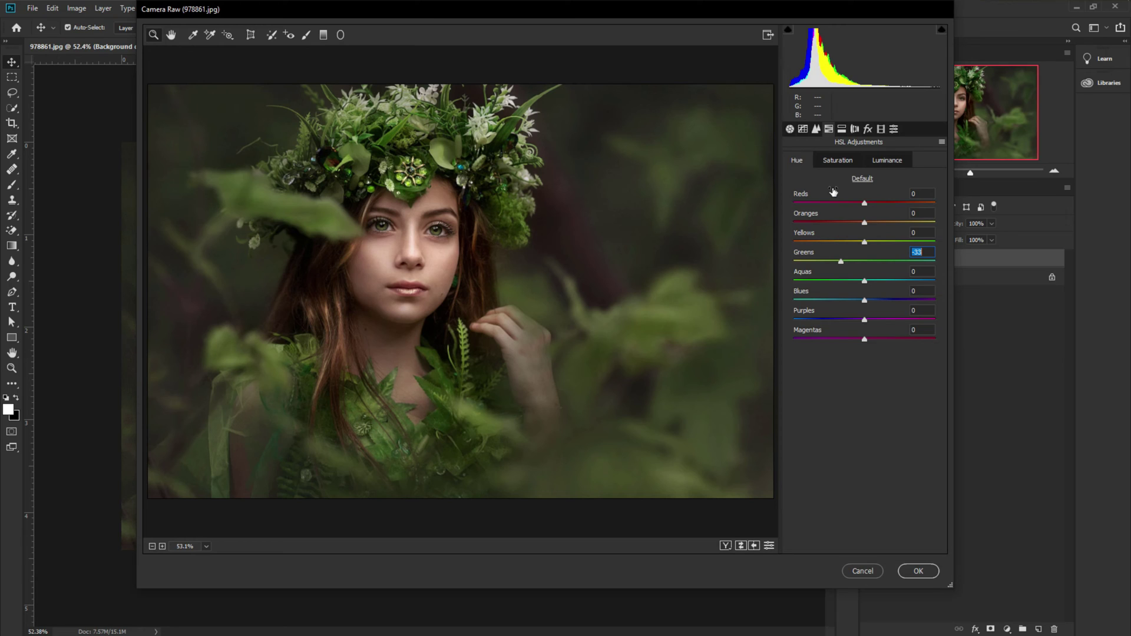
left_click(828, 162)
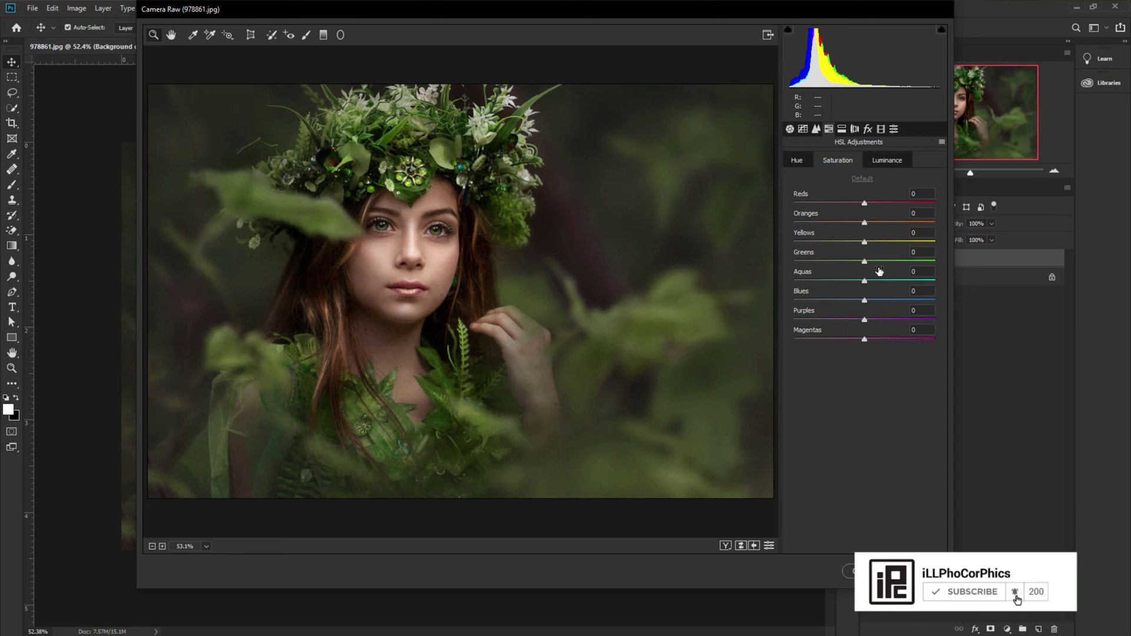
left_click(919, 253)
type("-100")
key("Return")
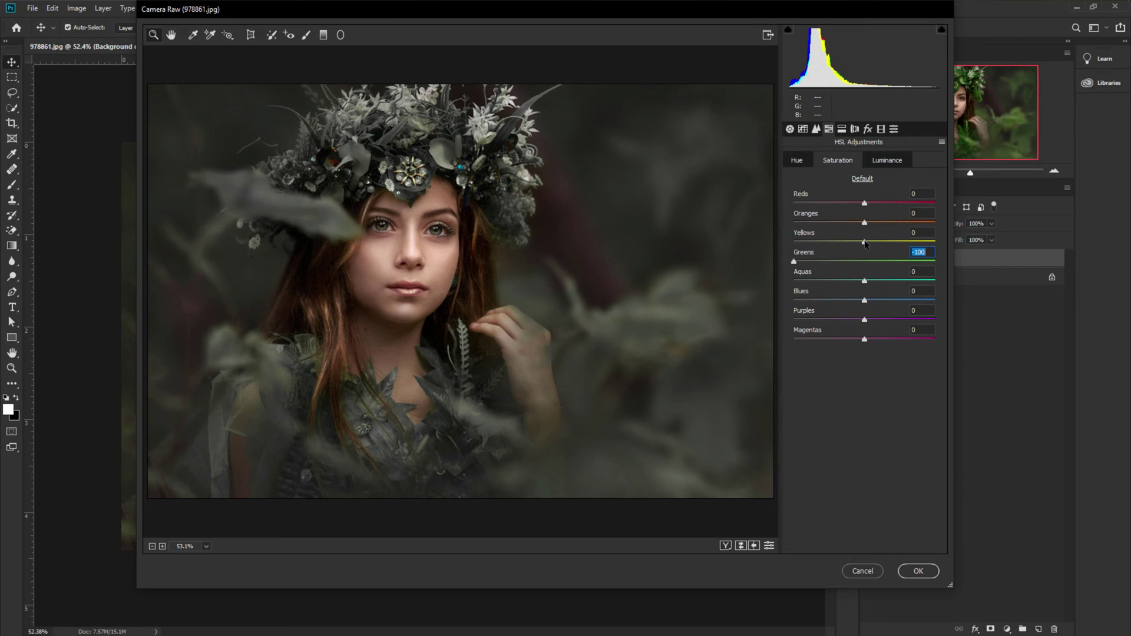
left_click_drag(864, 242, 738, 252)
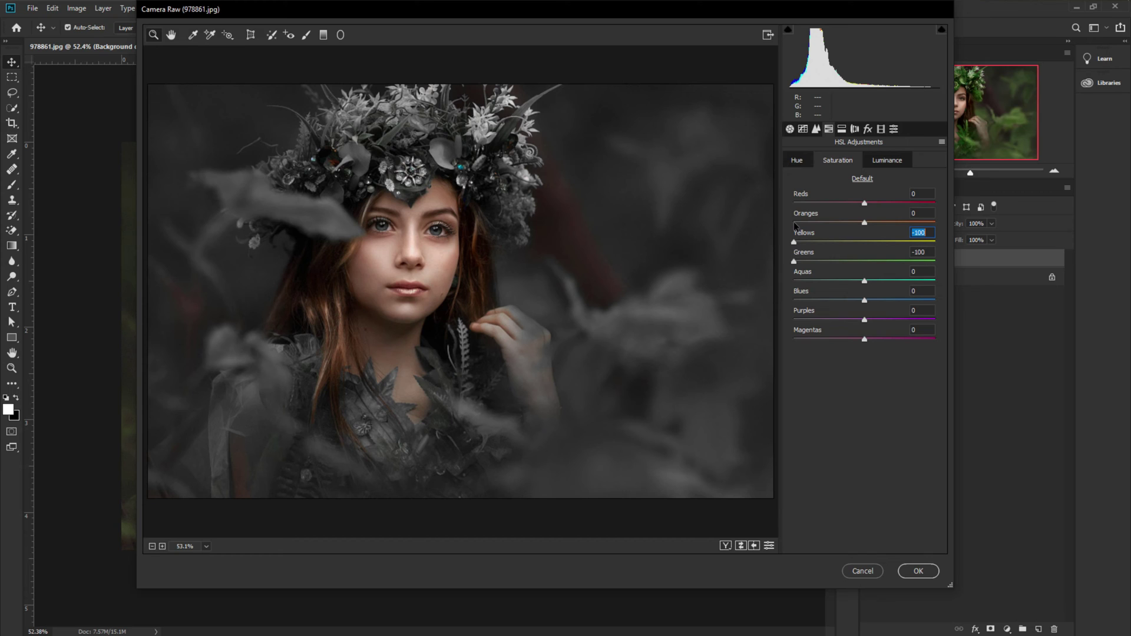
- Set Contrast to +16 and pull the point curve's black point down to deepen shadows
left_click(789, 129)
left_click_drag(864, 301, 875, 302)
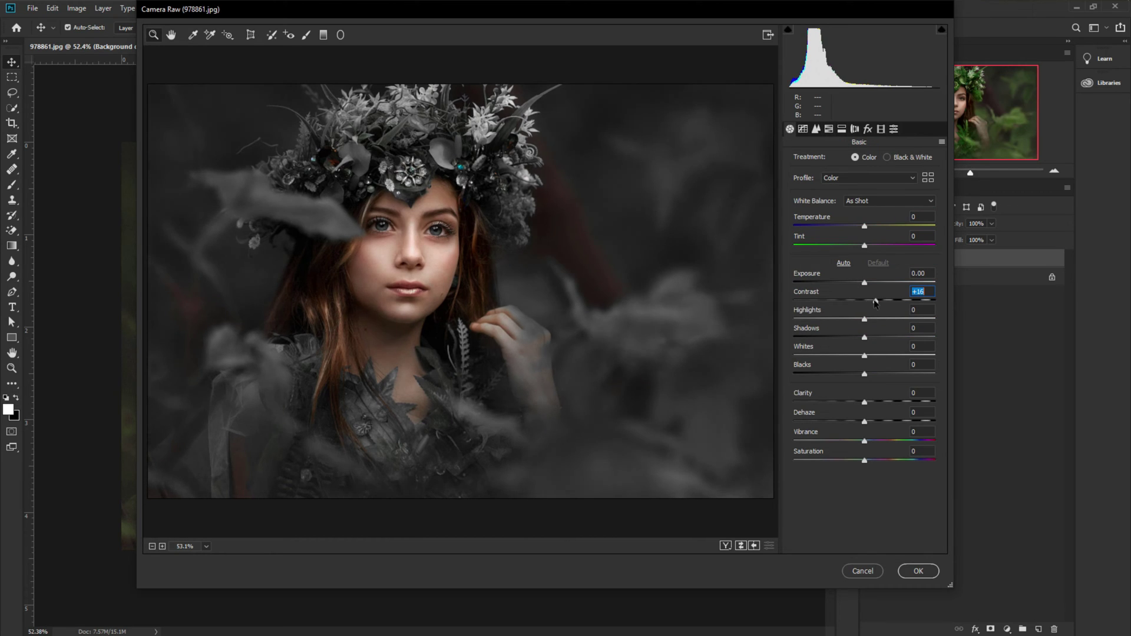
left_click(803, 129)
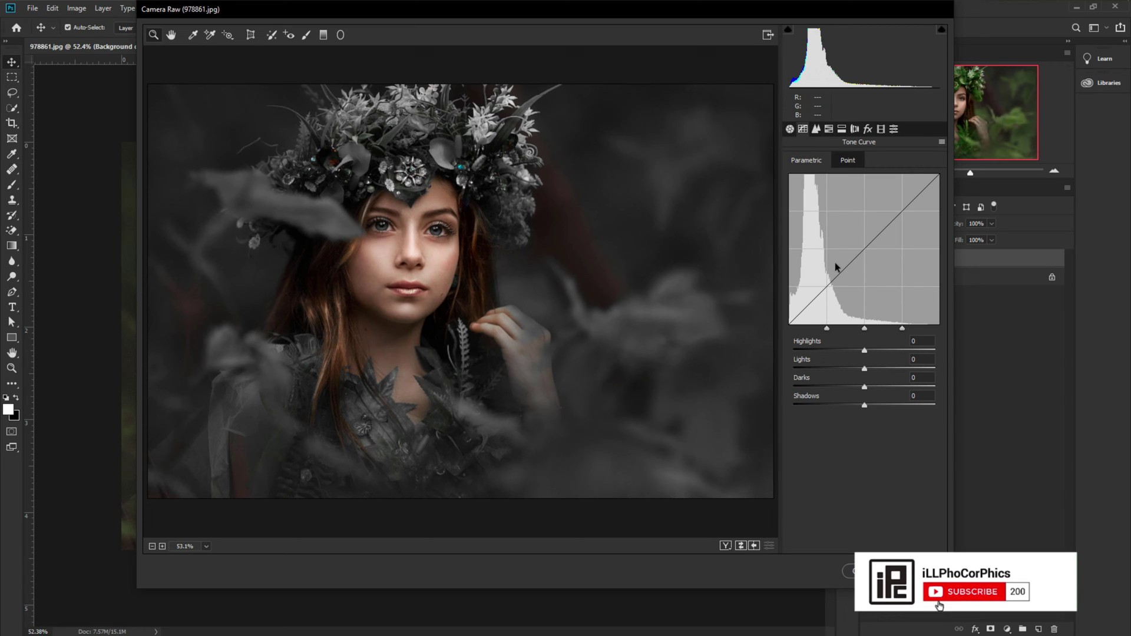
left_click(844, 160)
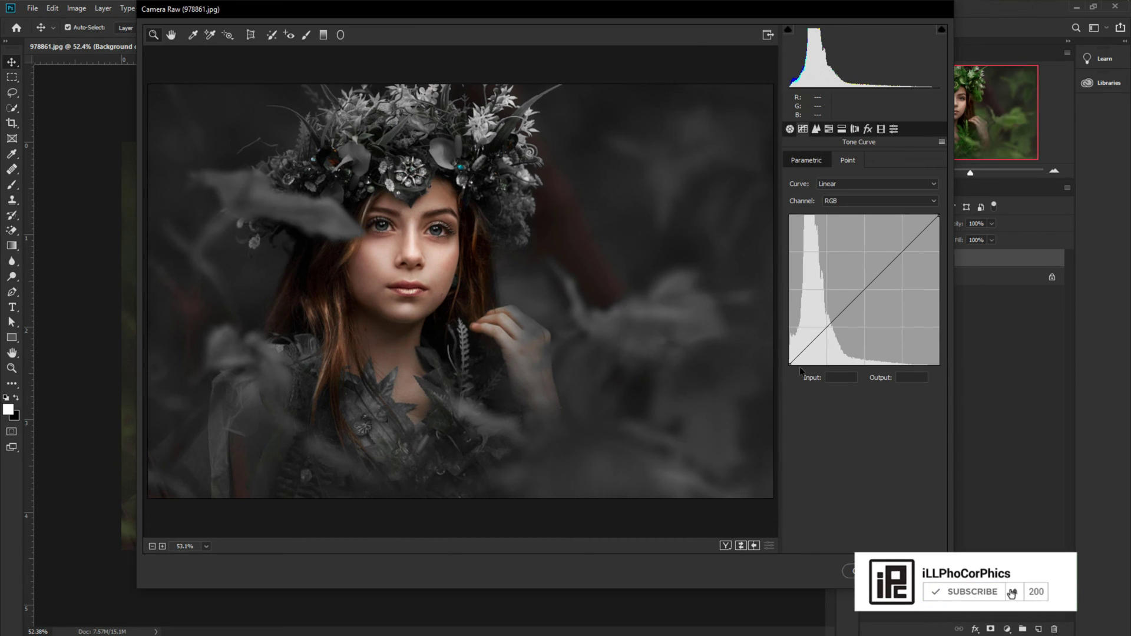
left_click_drag(792, 362, 784, 380)
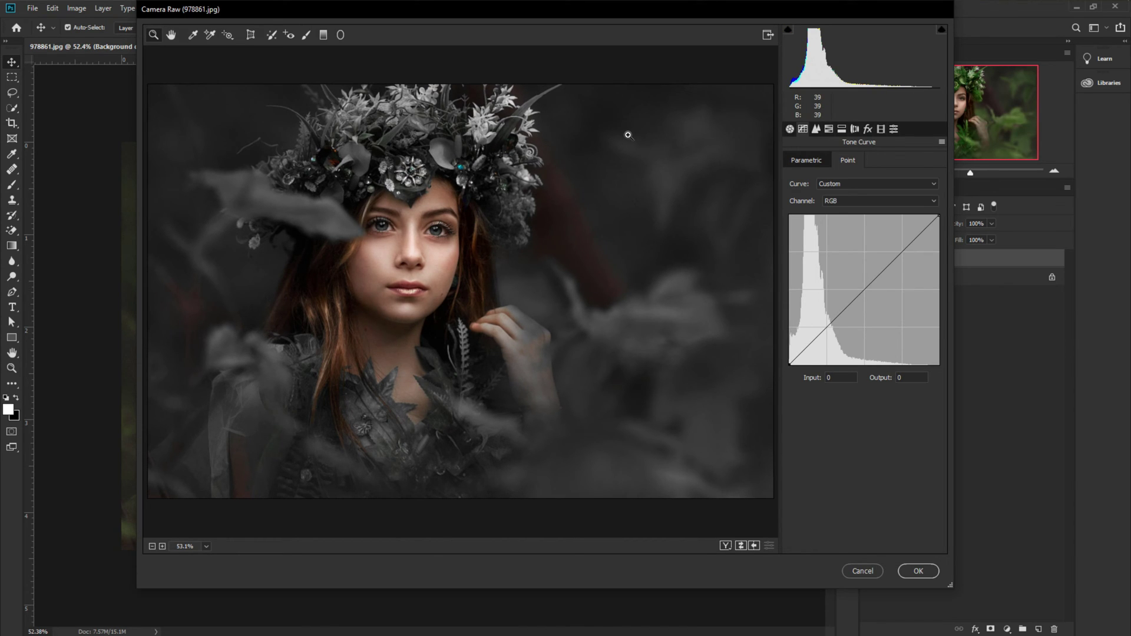
- Add a -17 post-crop vignette in the Effects panel to darken the edges
left_click(867, 129)
mouse_move(860, 287)
left_mouse_down()
mouse_move(846, 284)
mouse_move(850, 302)
mouse_move(887, 346)
left_mouse_up()
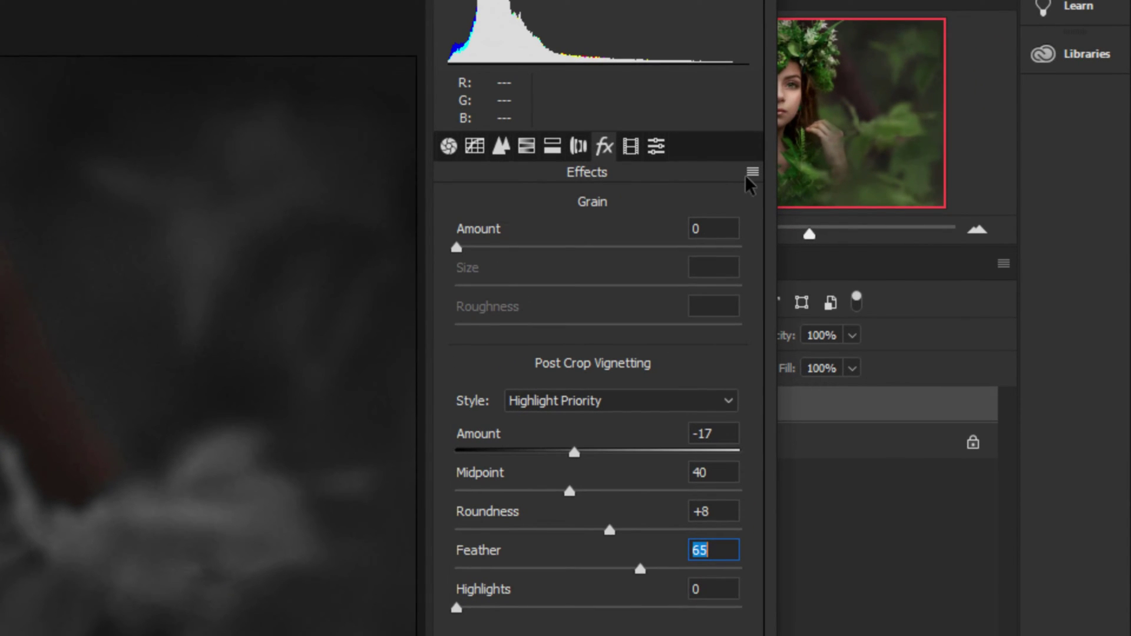
- Save the settings as the 'dark moody.xmp' preset and apply Camera Raw as a smart filter
left_click(750, 182)
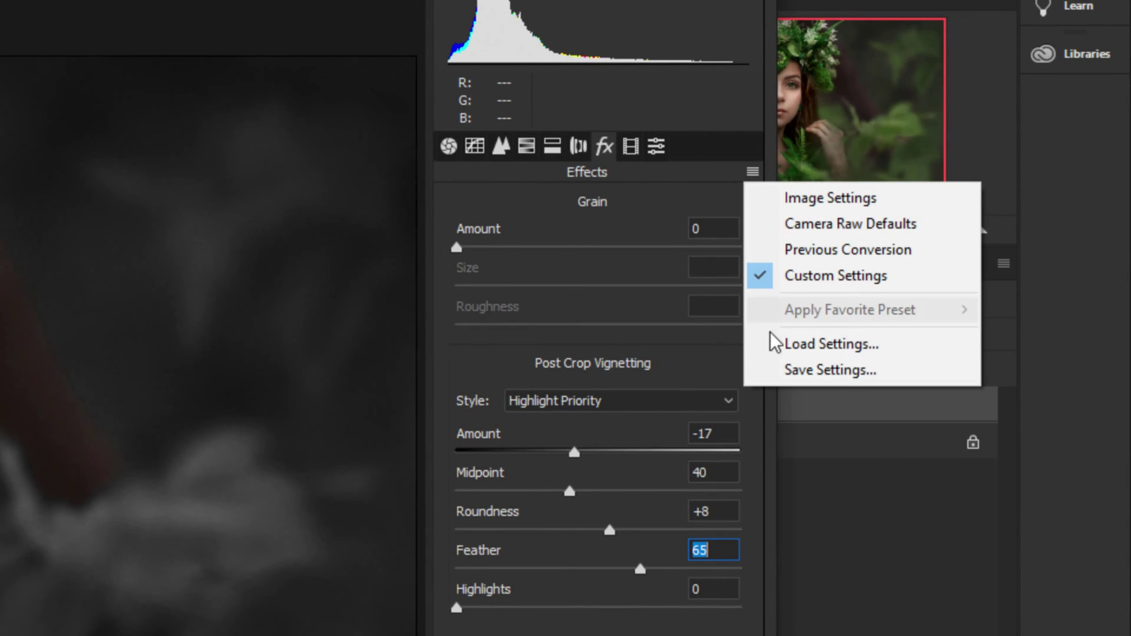
left_click(783, 365)
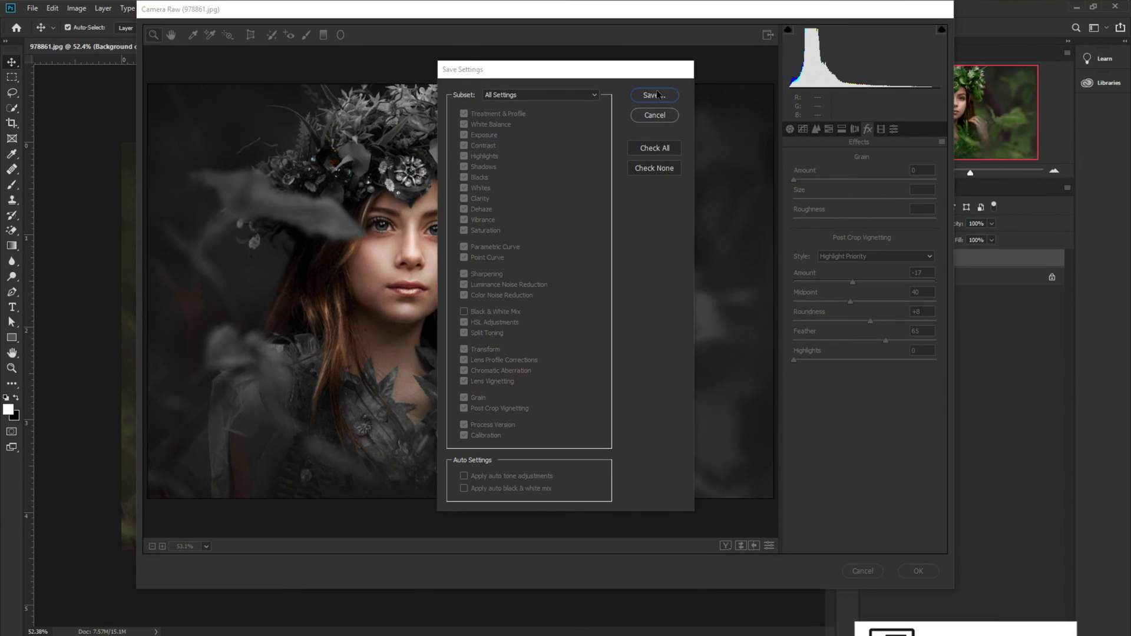
left_click(652, 95)
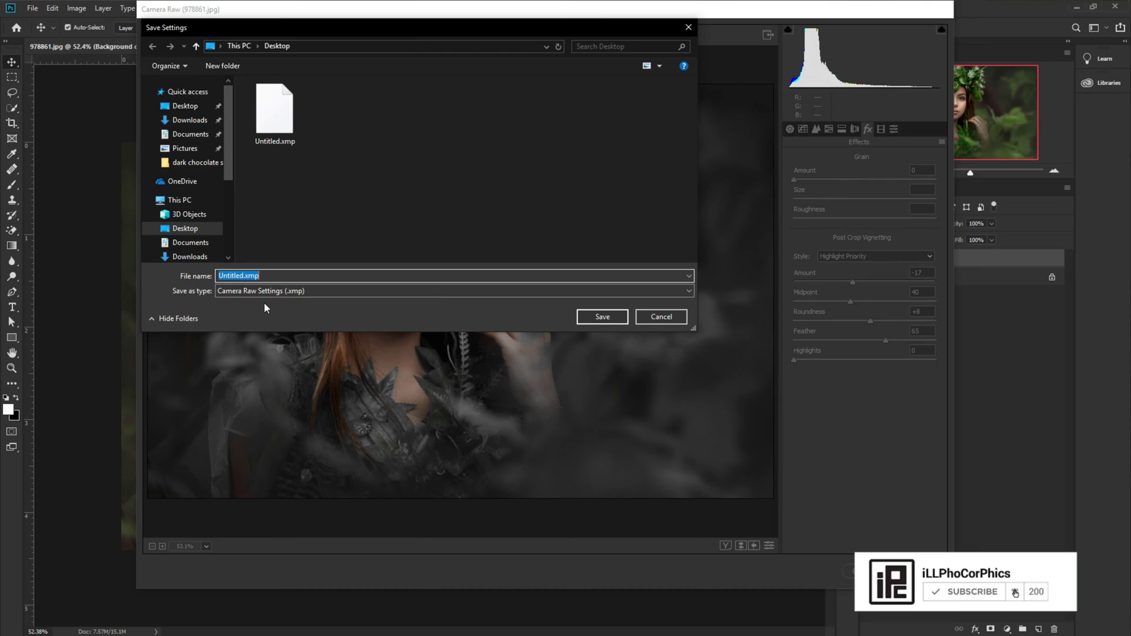
left_click_drag(246, 276, 210, 280)
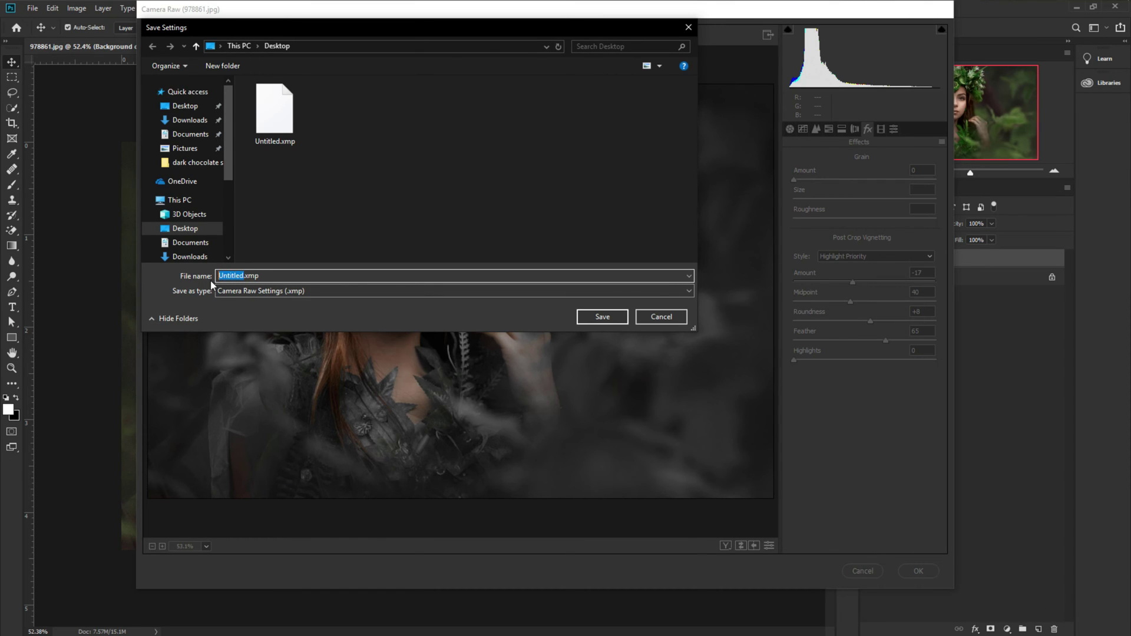
type("dark")
type(" m")
type("odd")
type("od")
type("y")
left_click(614, 317)
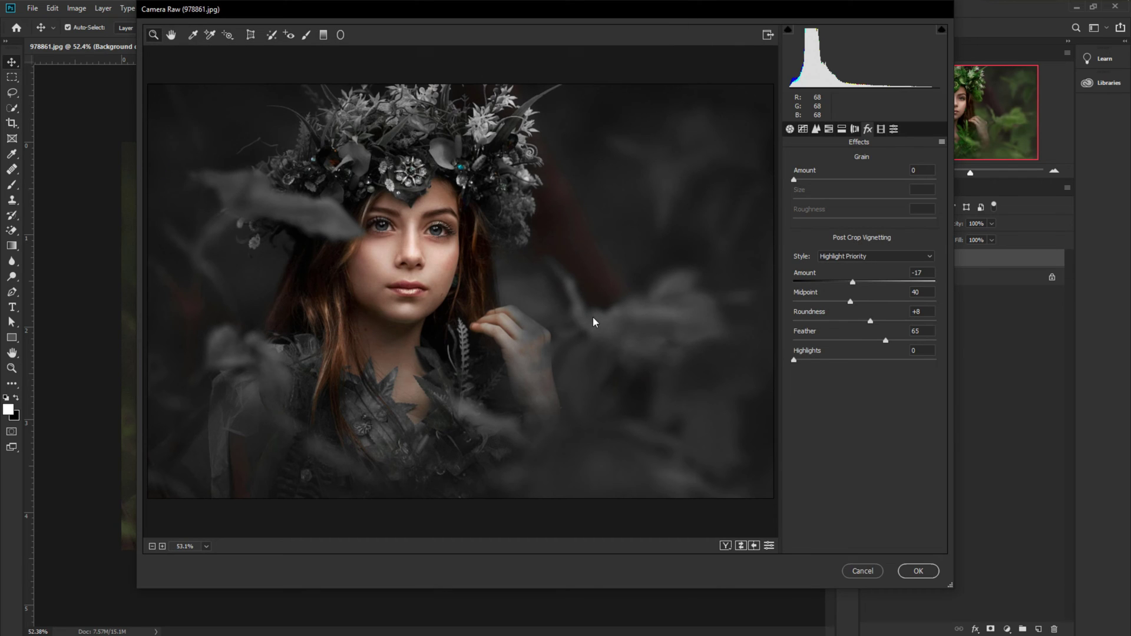
left_click(916, 572)
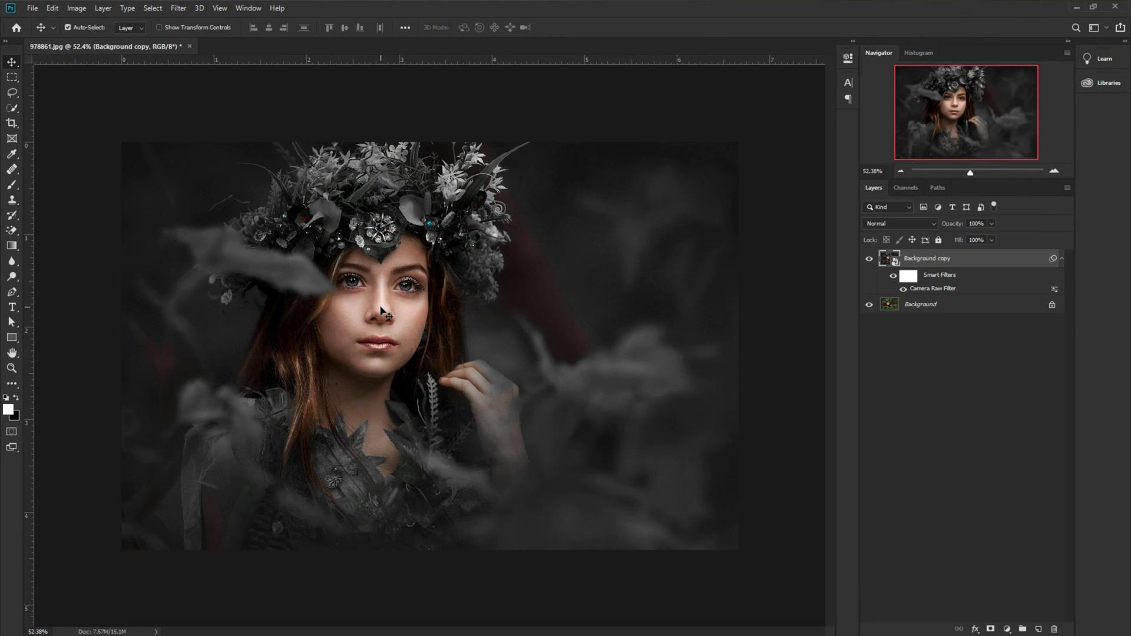
- Delete the graded copy, re-duplicate Background and convert the new copy to a Smart Object
left_click_drag(1005, 262, 1054, 633)
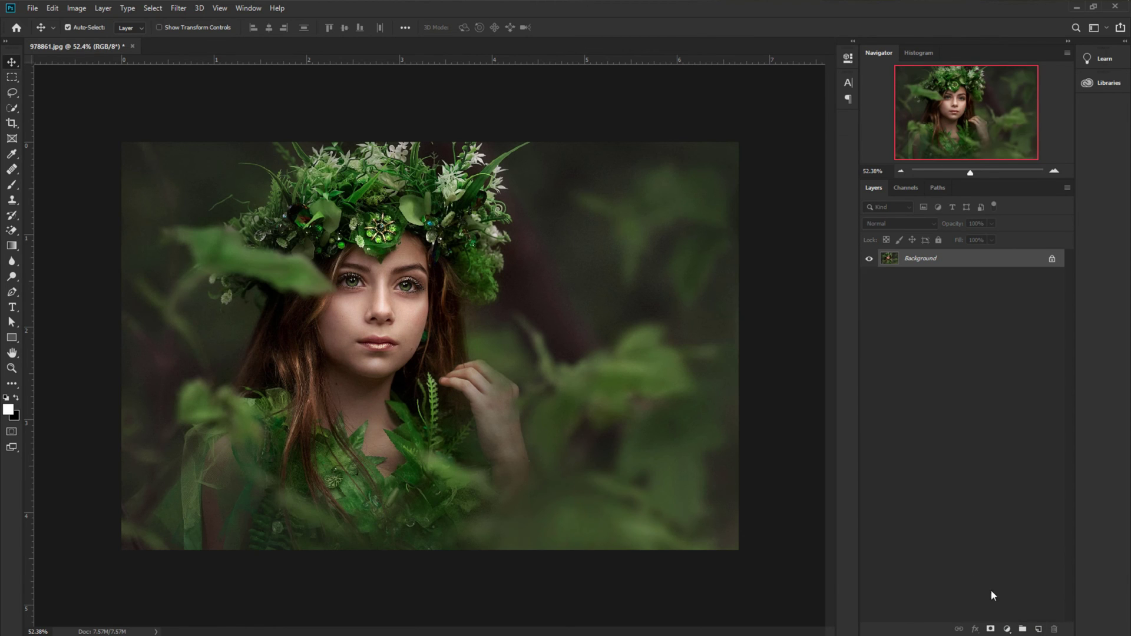
left_click_drag(990, 261, 1038, 629)
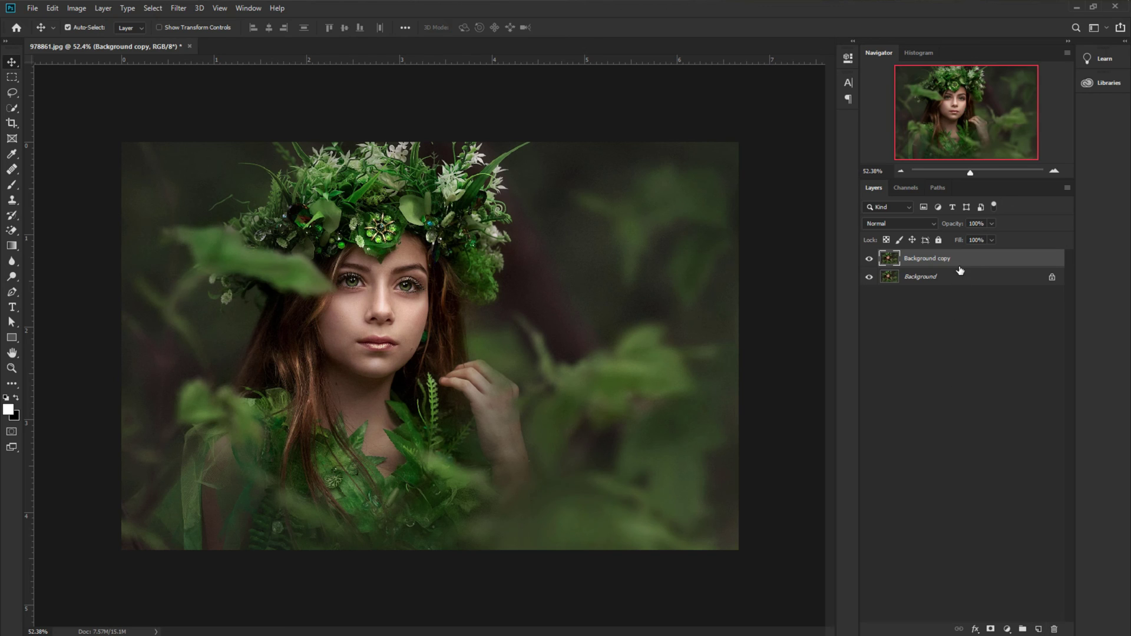
right_click(960, 262)
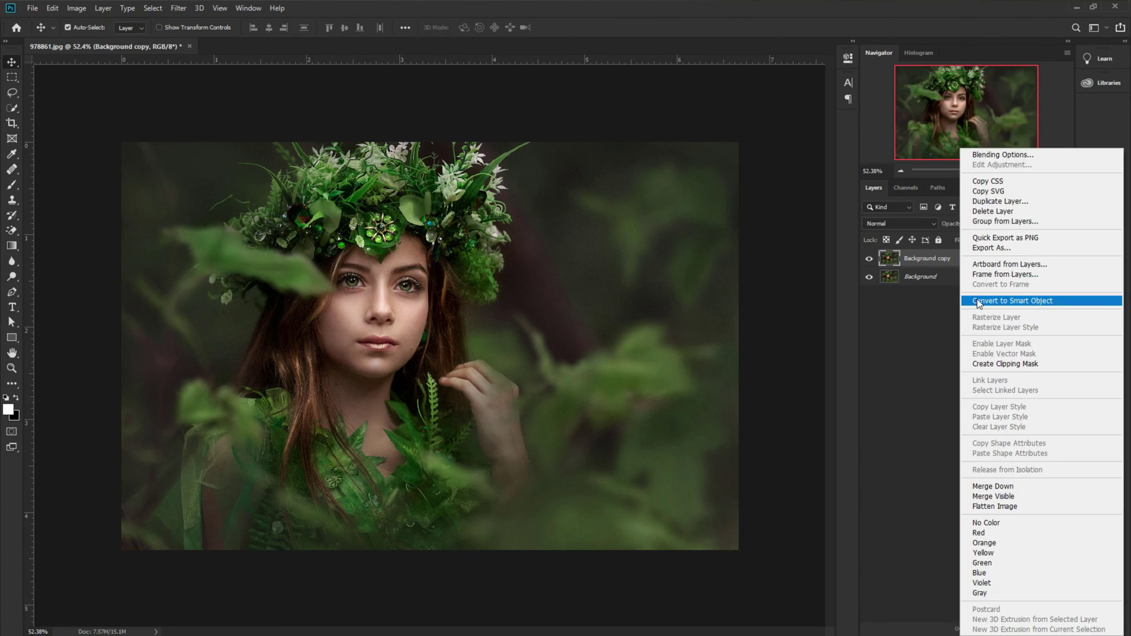
left_click(977, 302)
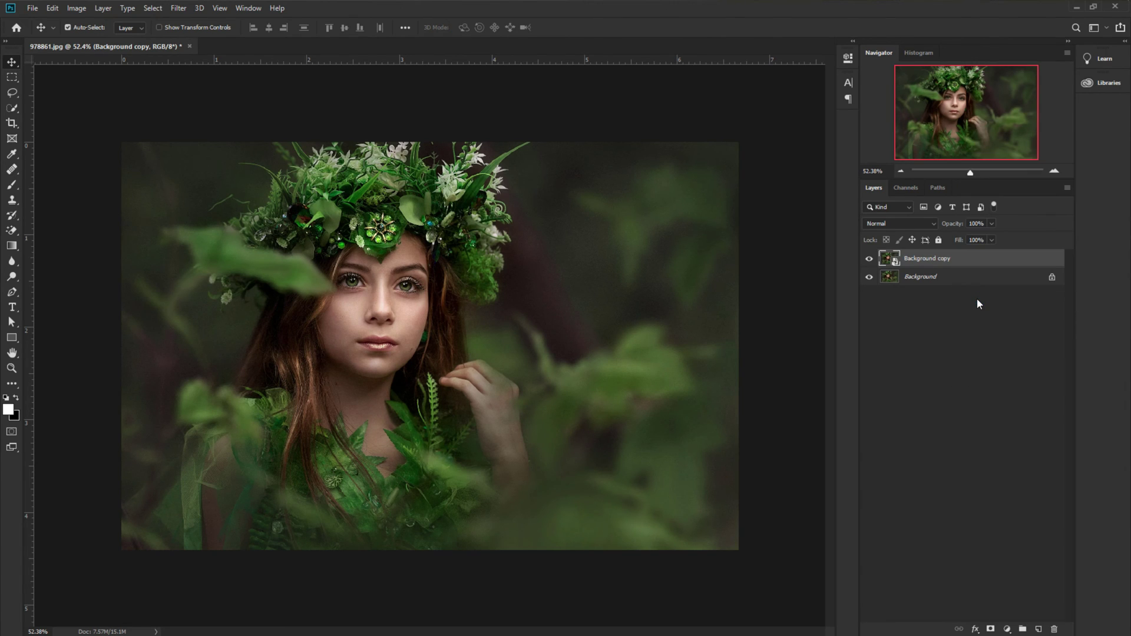
- Launch the Camera Raw Filter on the fresh copy at zero settings
left_click(178, 8)
left_click(214, 81)
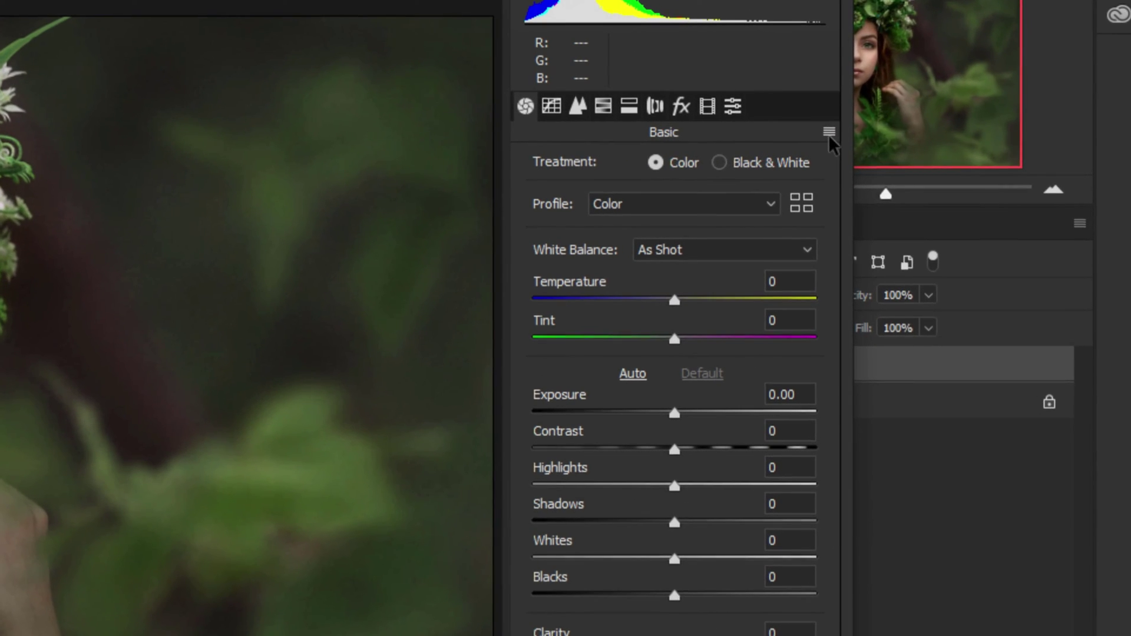
- Load the 'dark moody.xmp' preset via Load Settings and apply the grade to the copy
left_click(827, 133)
left_click(892, 299)
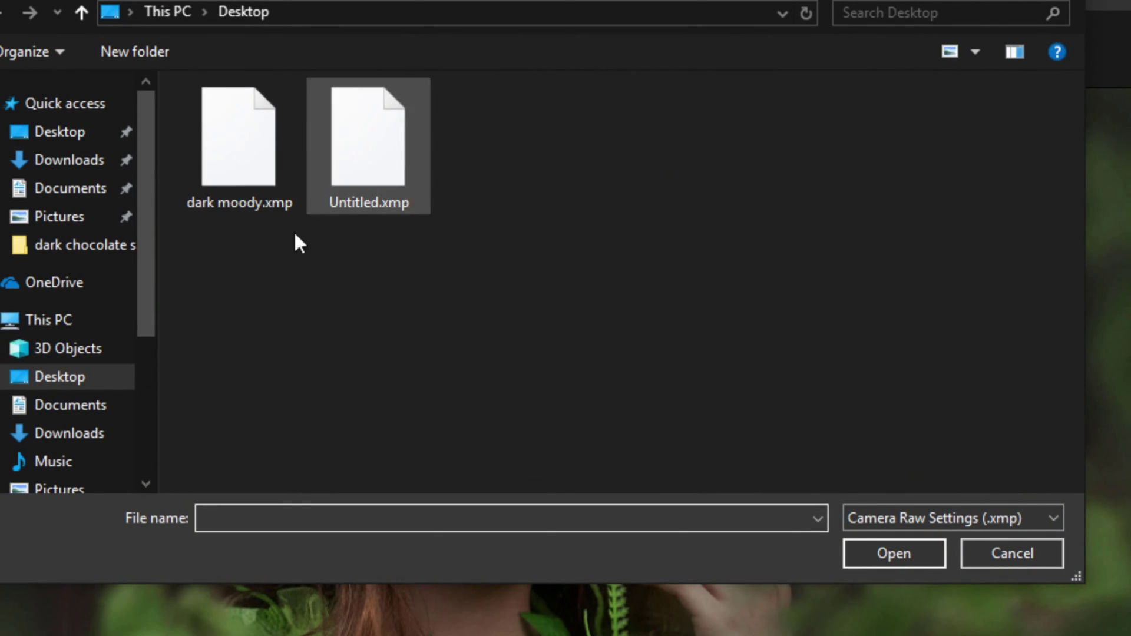
left_click(244, 147)
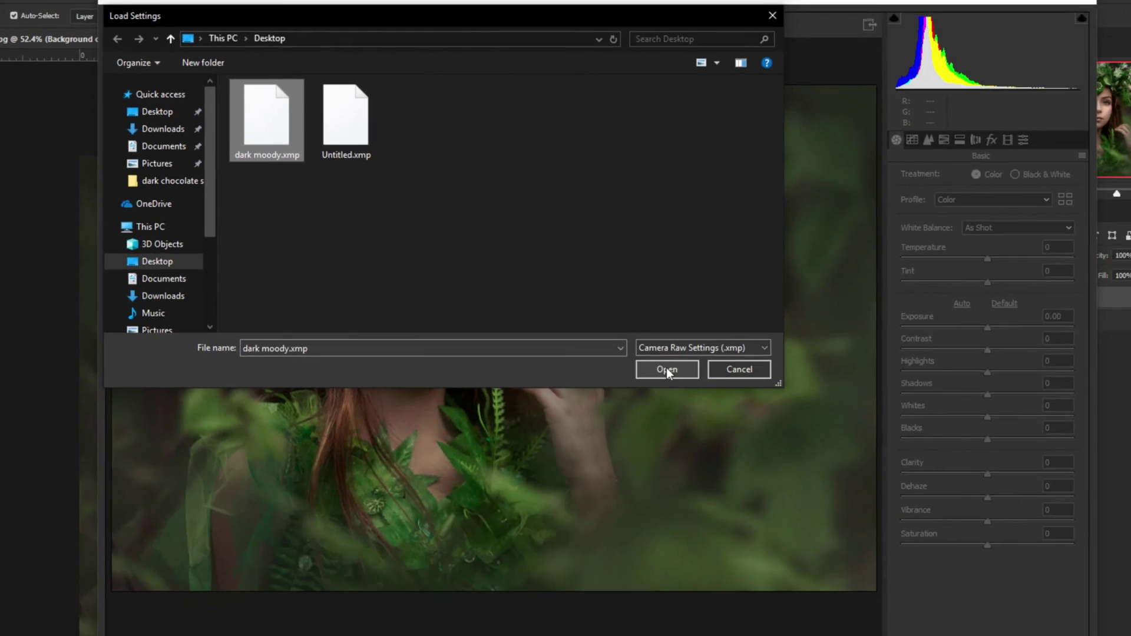
left_click(877, 540)
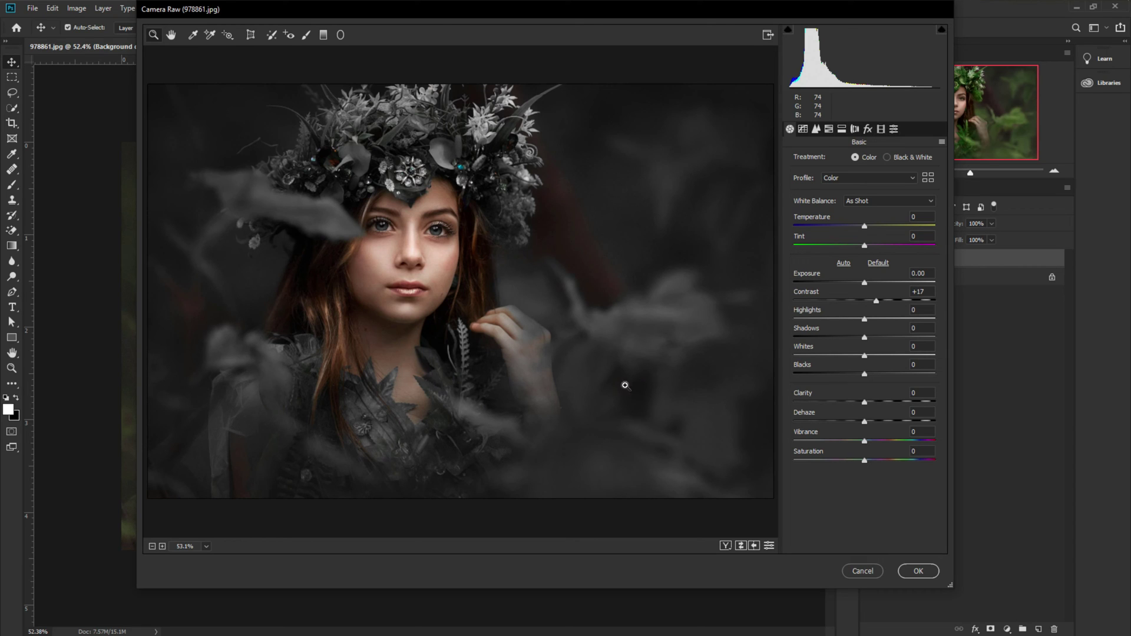
left_click(916, 571)
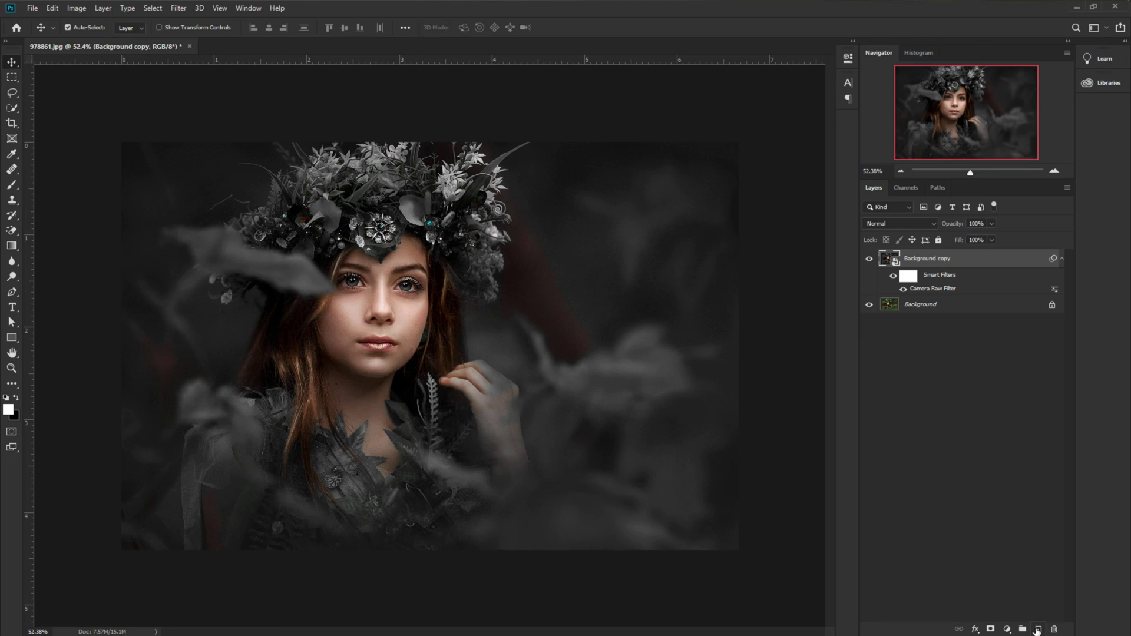
- Add an empty layer and brush white rings around both irises
left_click(1038, 629)
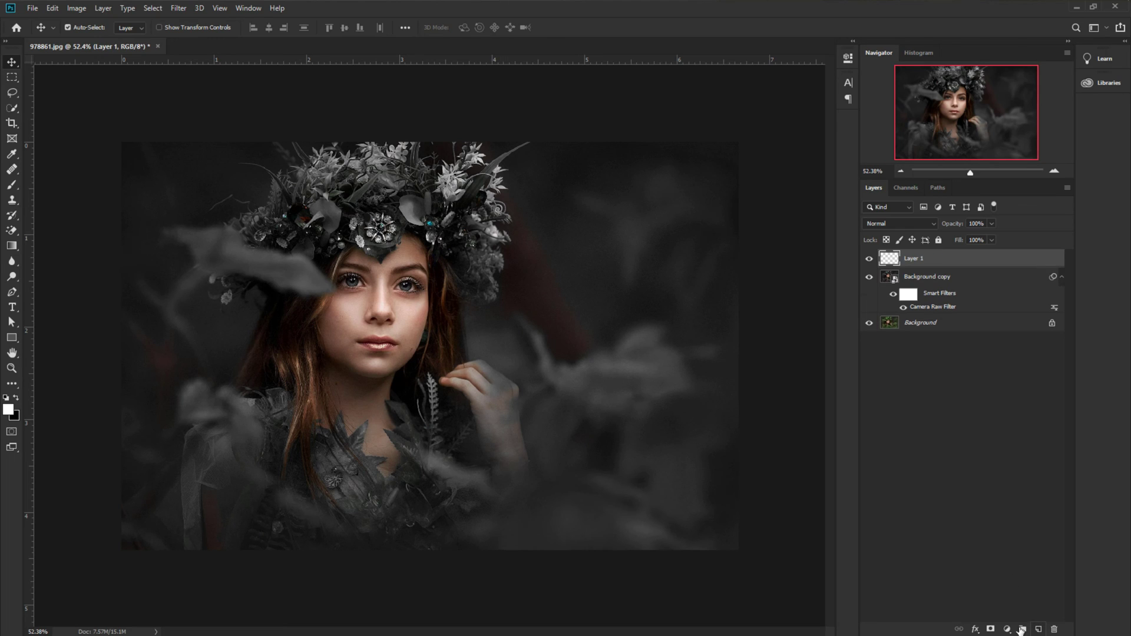
left_click(12, 185)
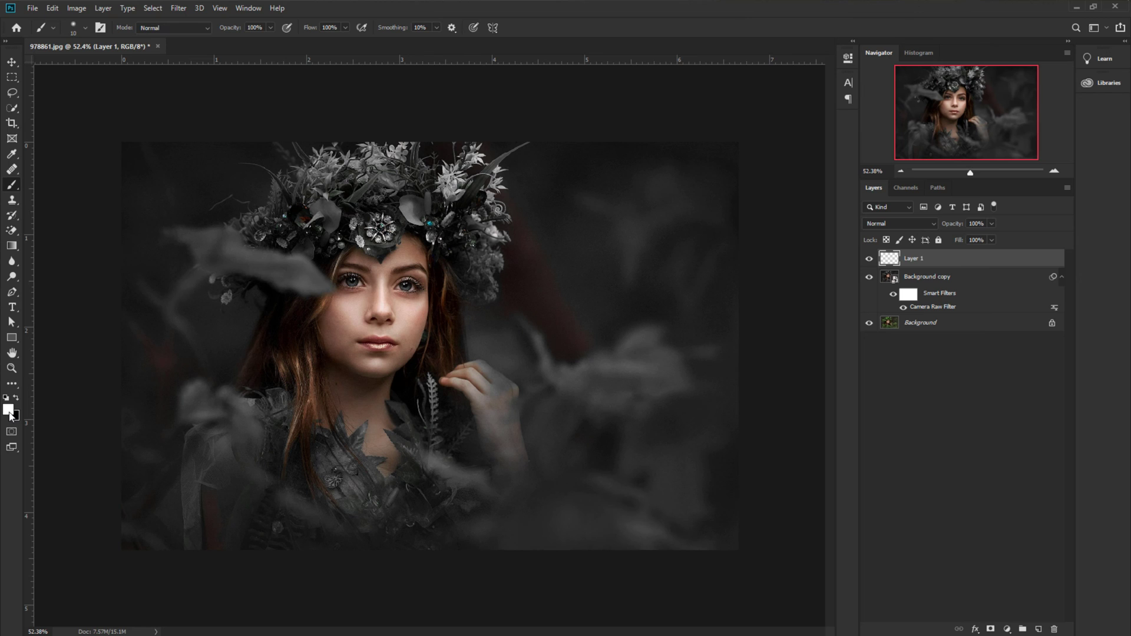
scroll(290, 284, "up", 3)
scroll(442, 265, "up", 2)
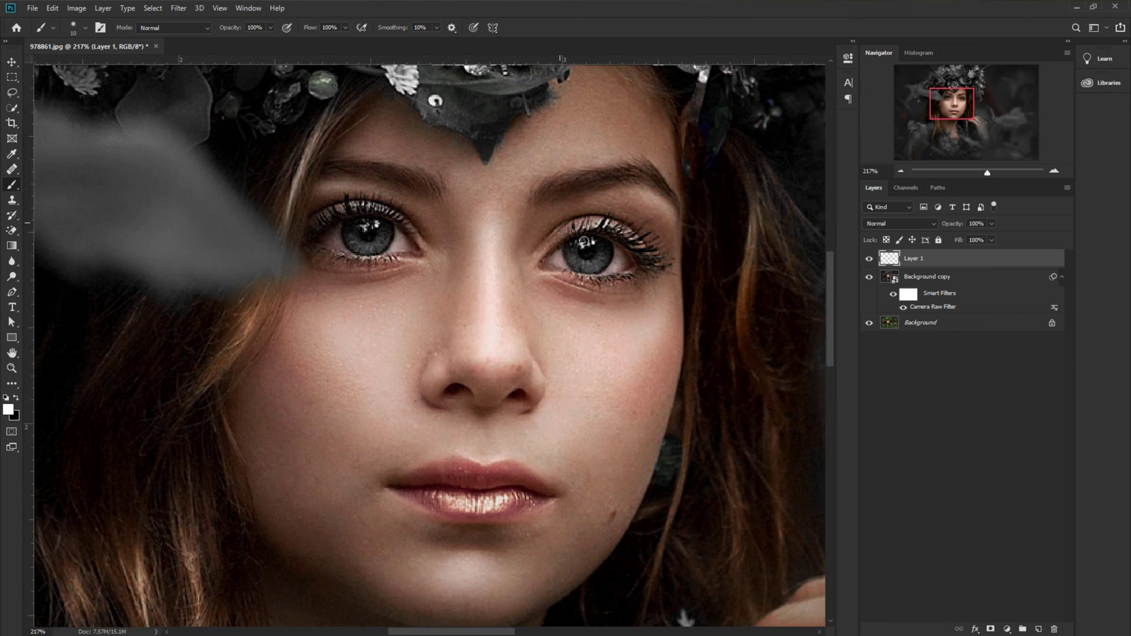
scroll(612, 252, "up", 2)
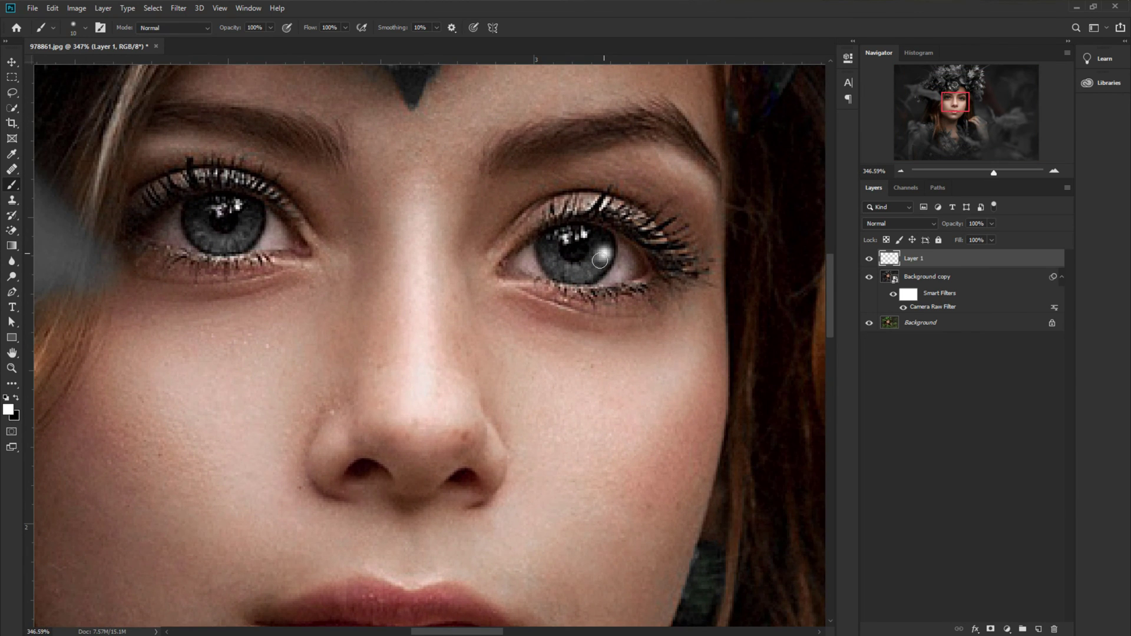
mouse_move(605, 249)
left_mouse_down()
mouse_move(577, 274)
mouse_move(536, 239)
left_mouse_up()
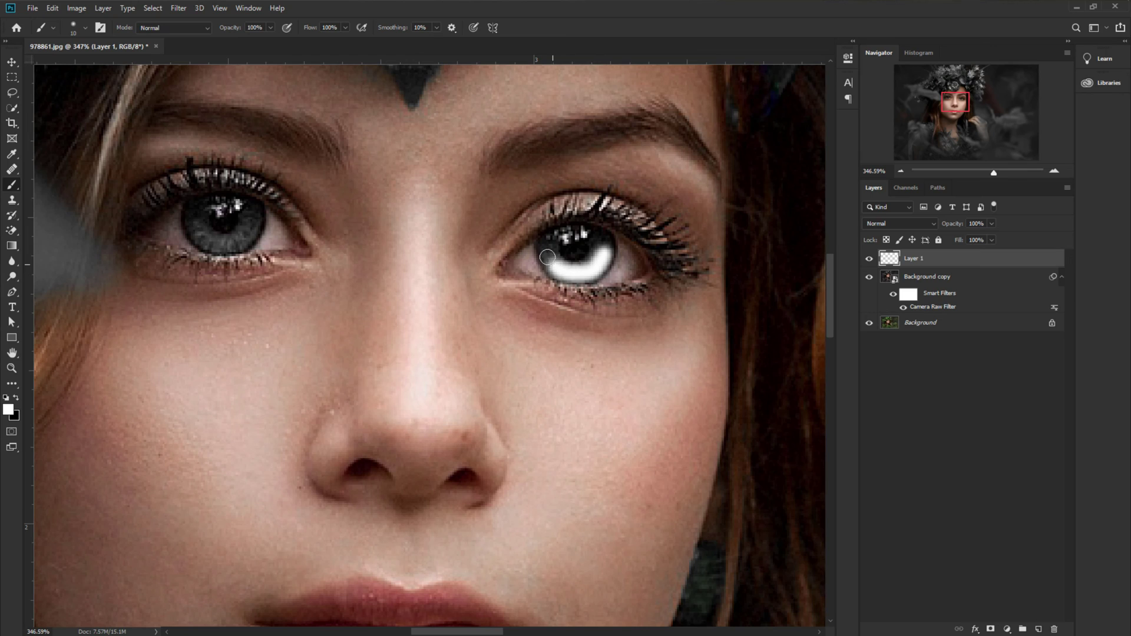
left_click_drag(263, 219, 191, 225)
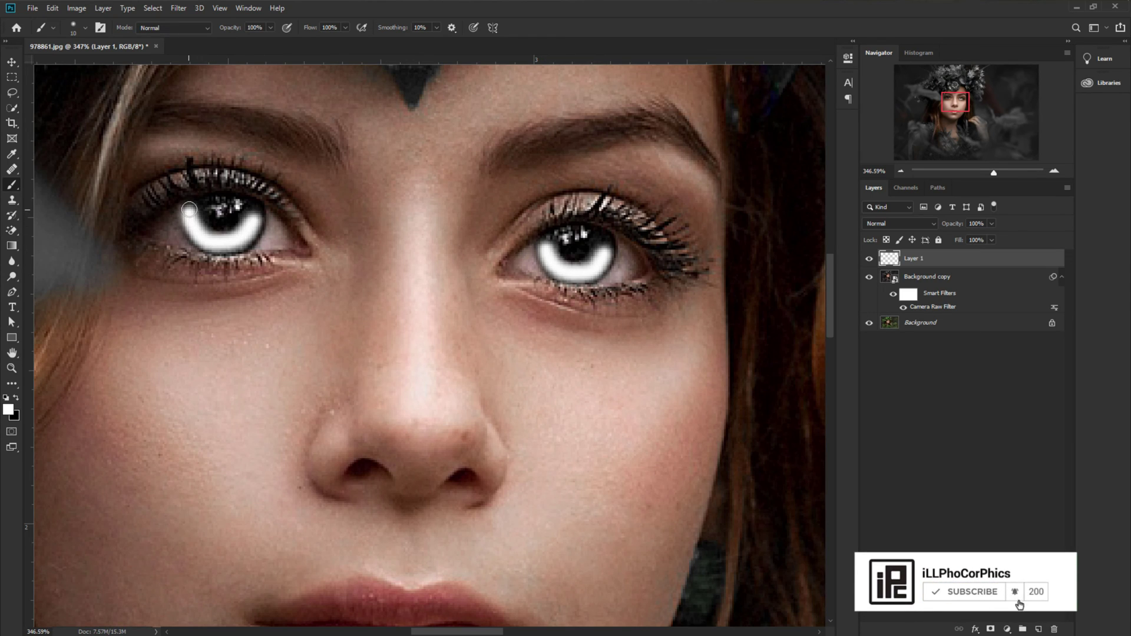
scroll(480, 333, "down", 3, "alt")
scroll(481, 332, "down", 2, "alt")
scroll(481, 333, "down", 2, "alt")
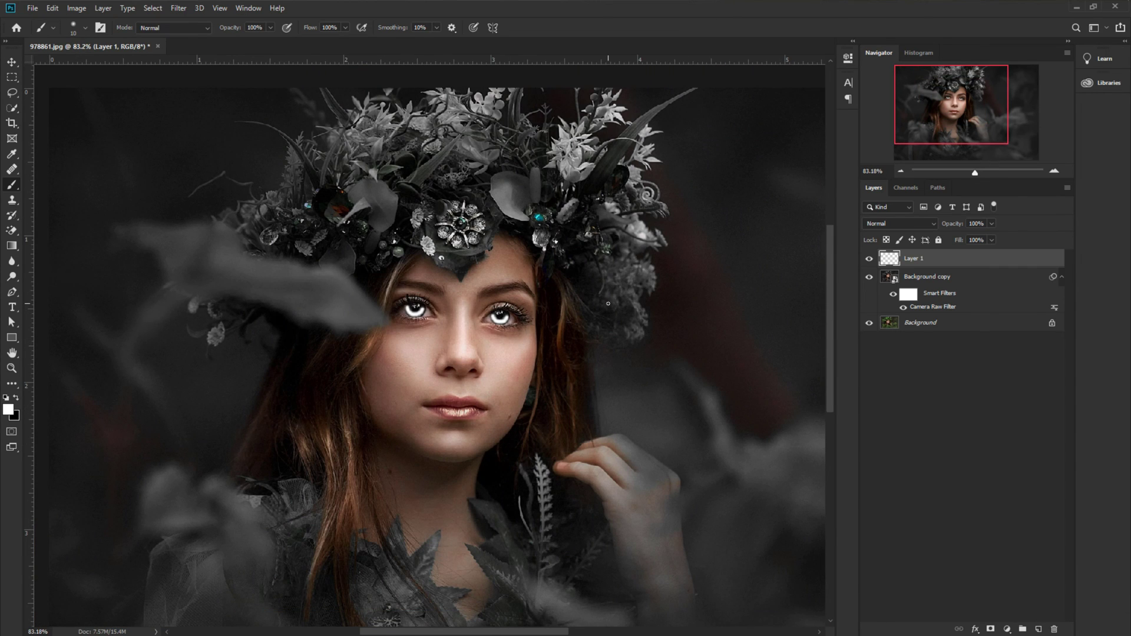
- Set the eye-paint Layer 1 to Overlay blending mode
left_click(895, 222)
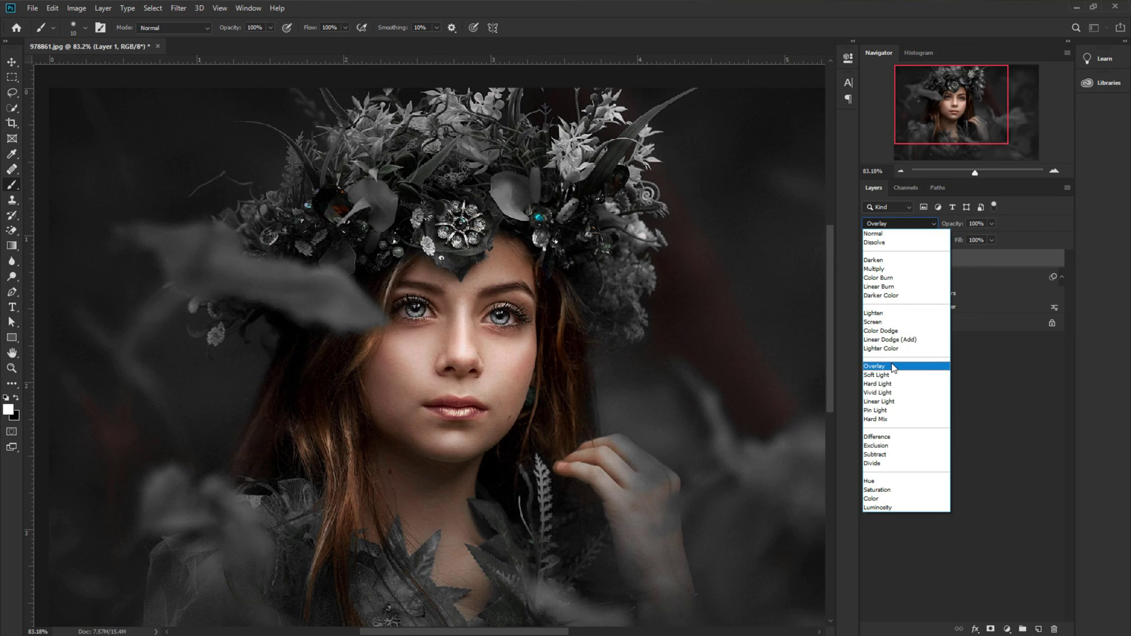
left_click(893, 367)
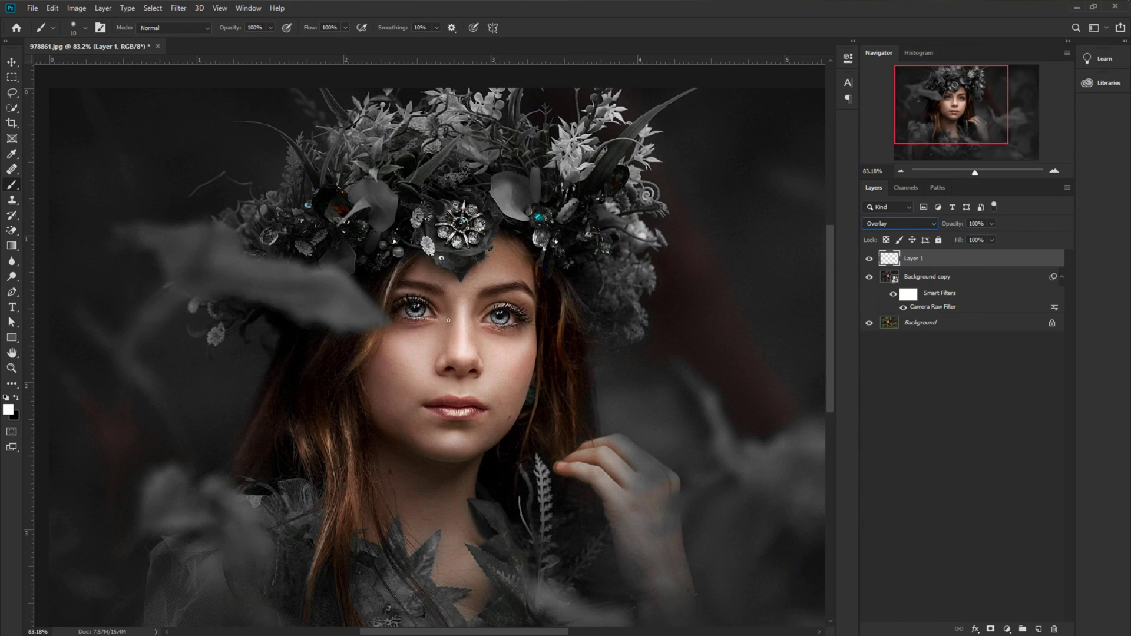
left_click(12, 62)
left_click(127, 113)
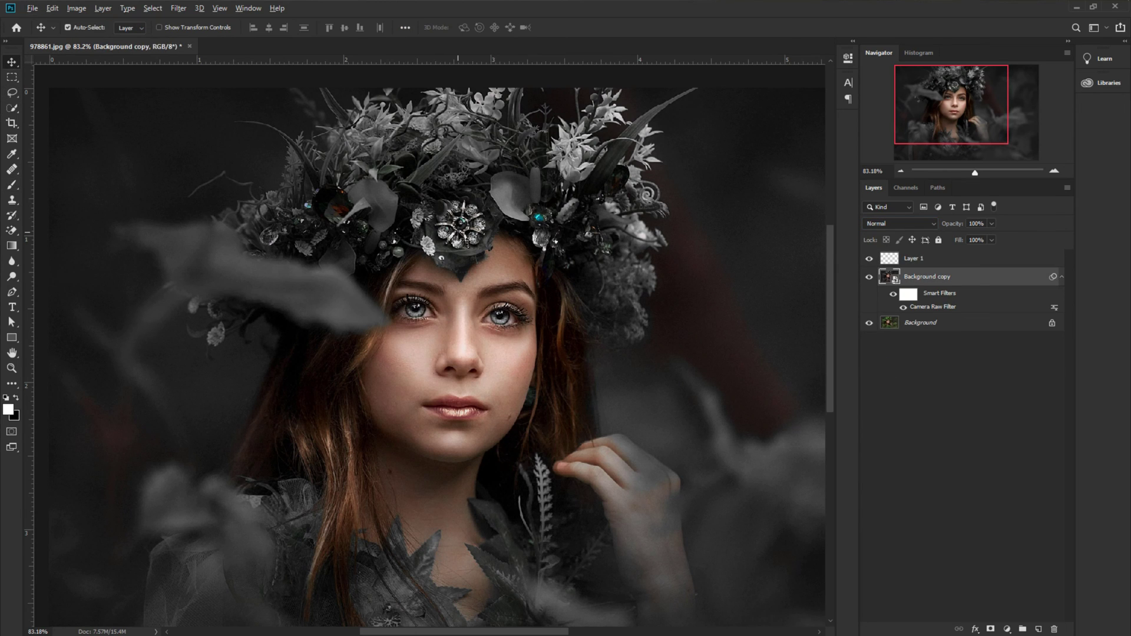
scroll(564, 314, "down", 2)
scroll(395, 283, "up", 2)
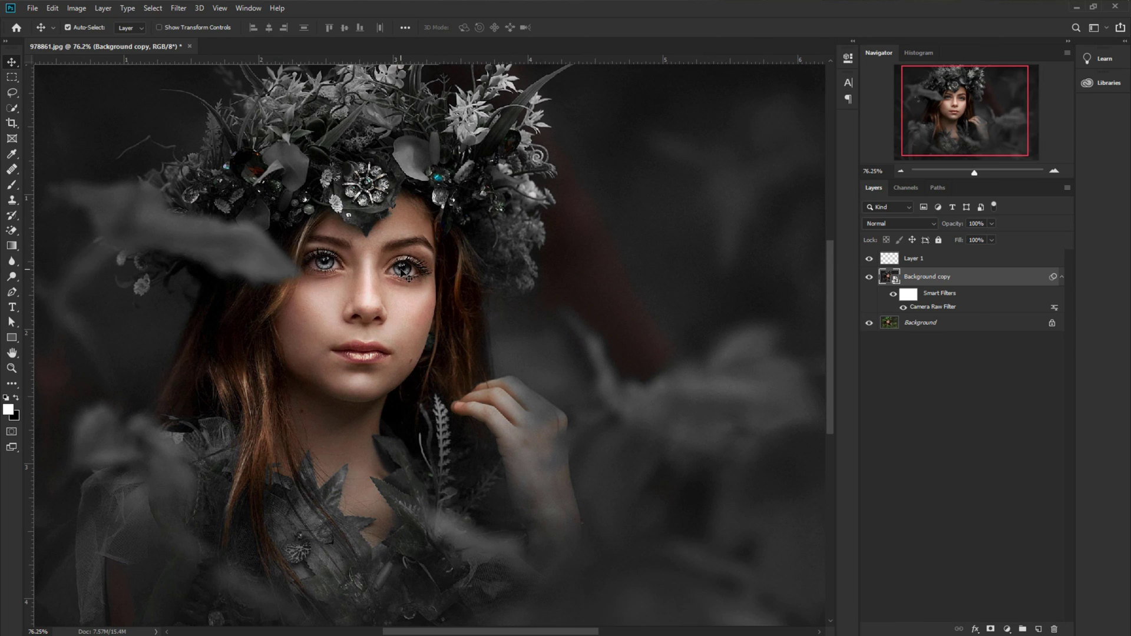
- Lower Layer 1's opacity below 100% so the eye brightening stays subtle
left_click(950, 265)
left_click_drag(957, 230, 943, 232)
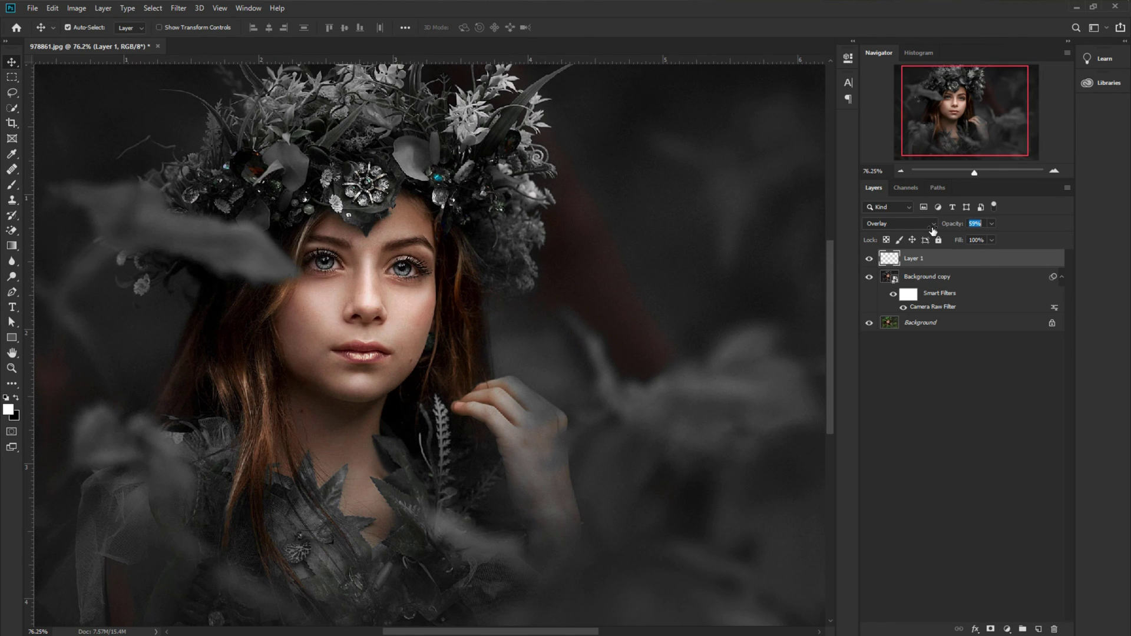
left_click(601, 303)
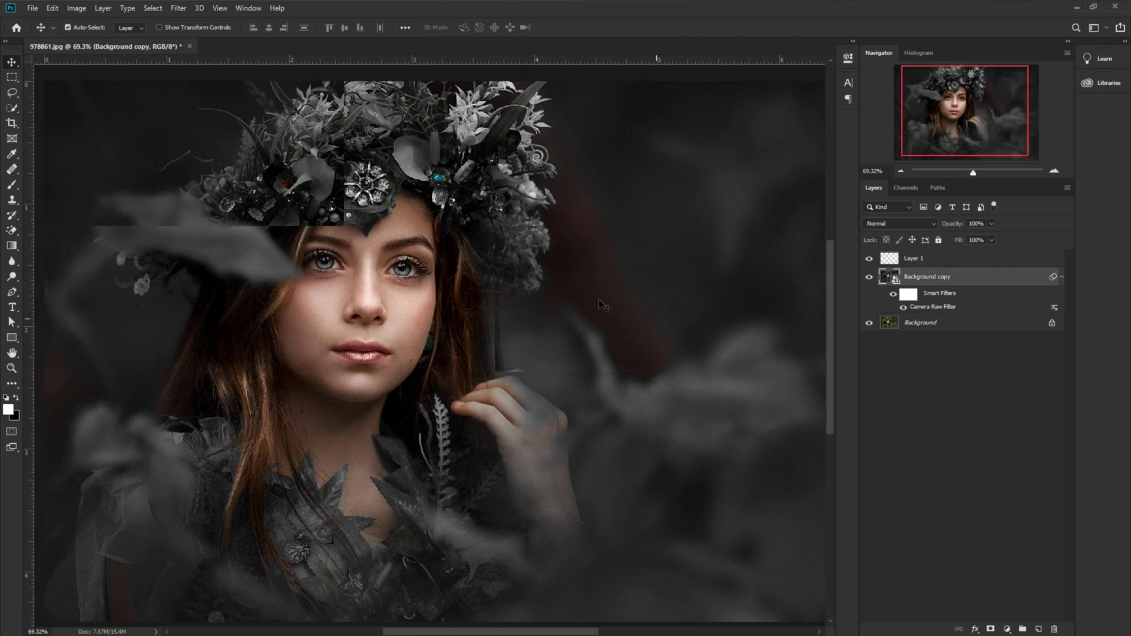
scroll(601, 302, "down", 2)
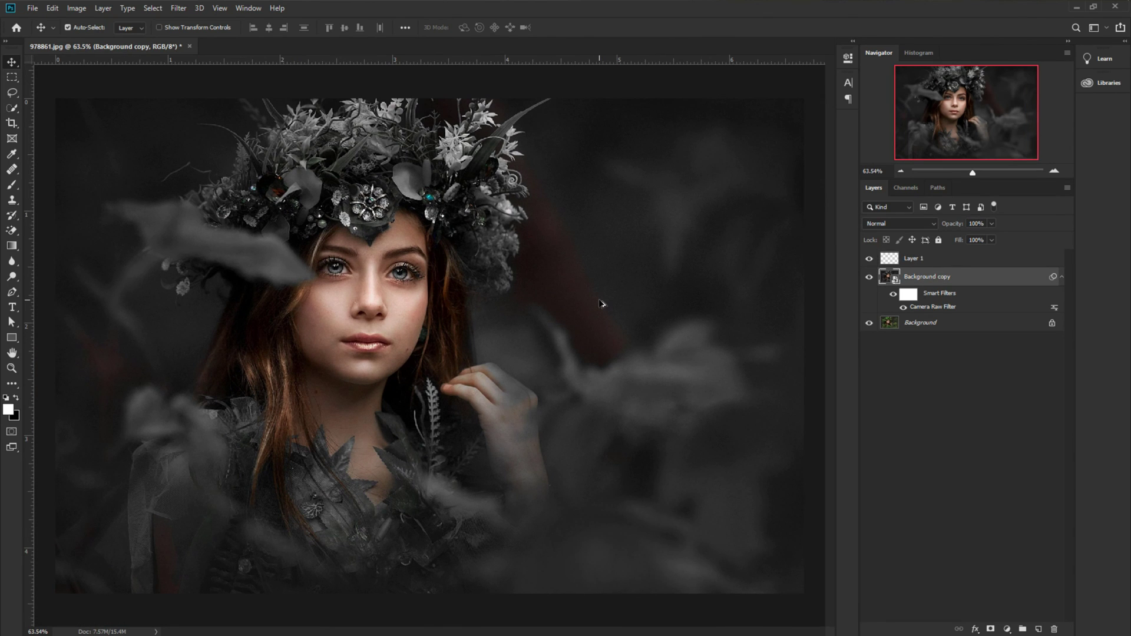